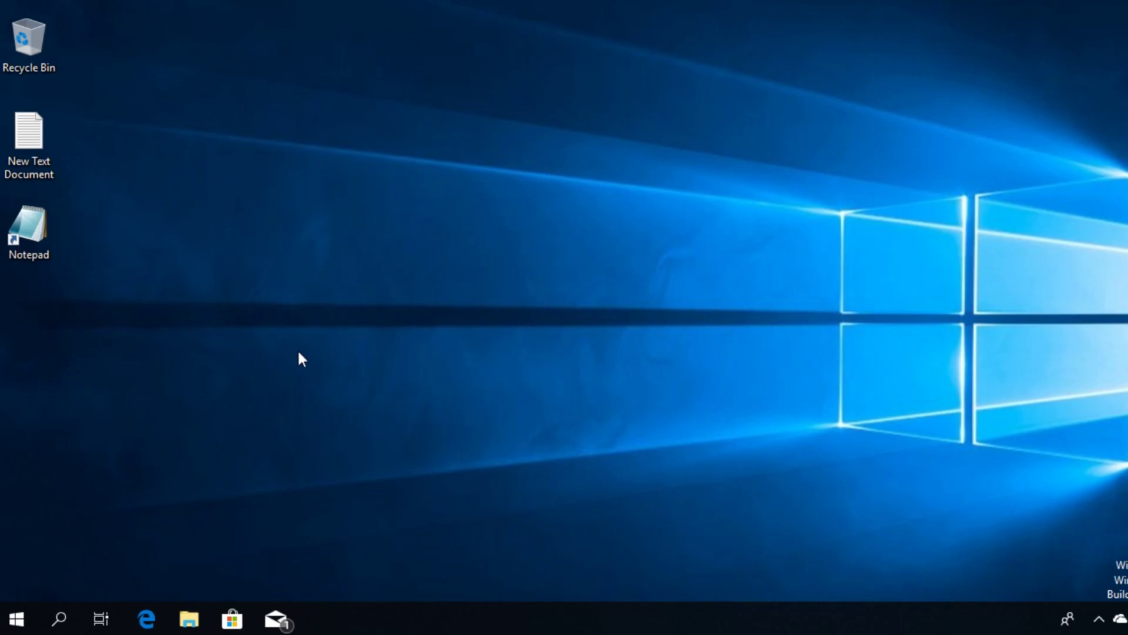
# Open Windows Settings and go to Update & Security > Troubleshoot.
pyautogui.click(18, 617)
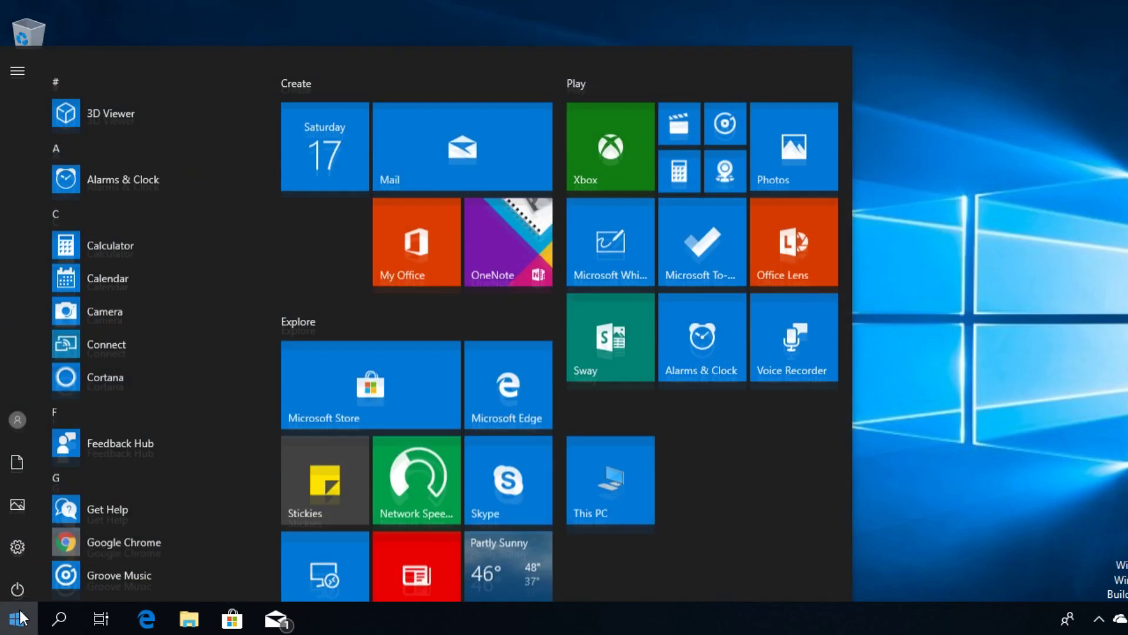
pyautogui.click(20, 540)
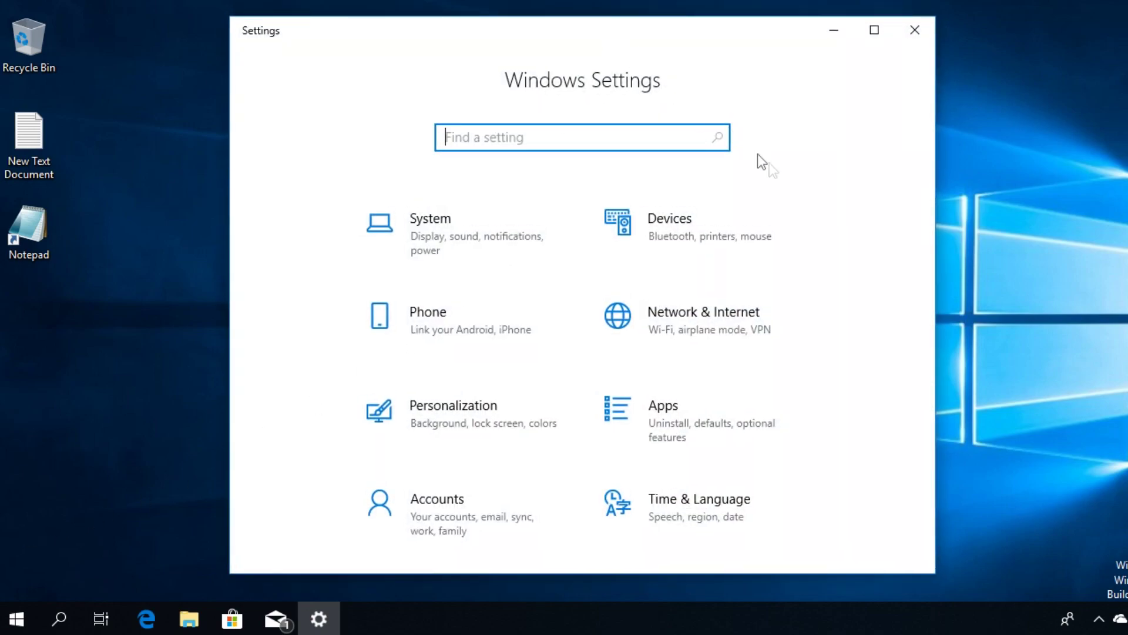
pyautogui.scroll(-4, 708, 320)
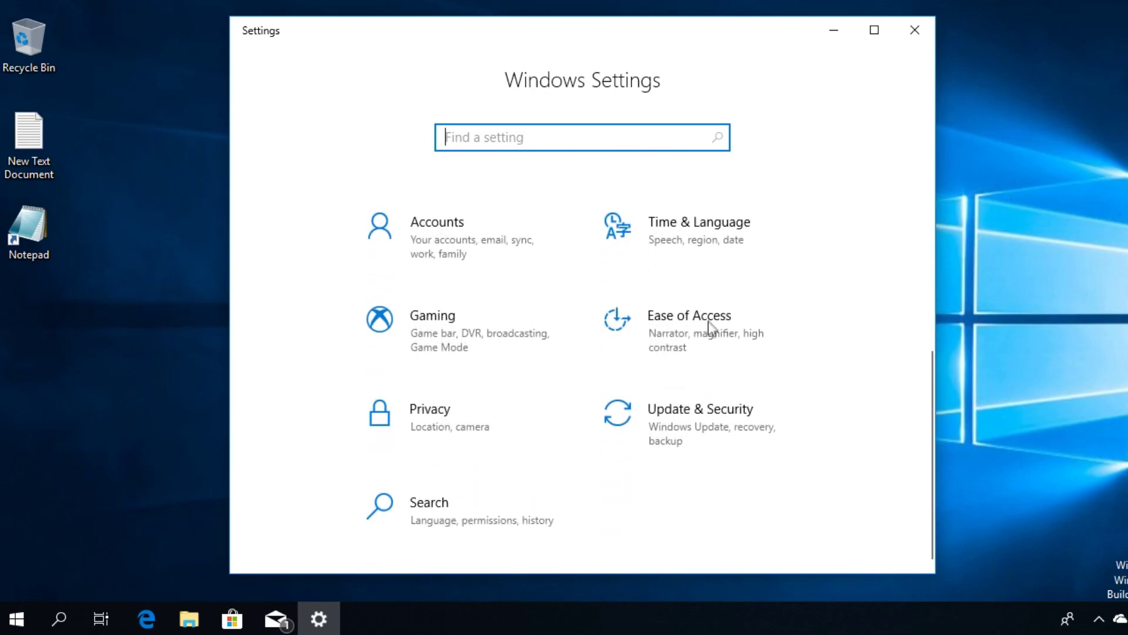
pyautogui.click(689, 422)
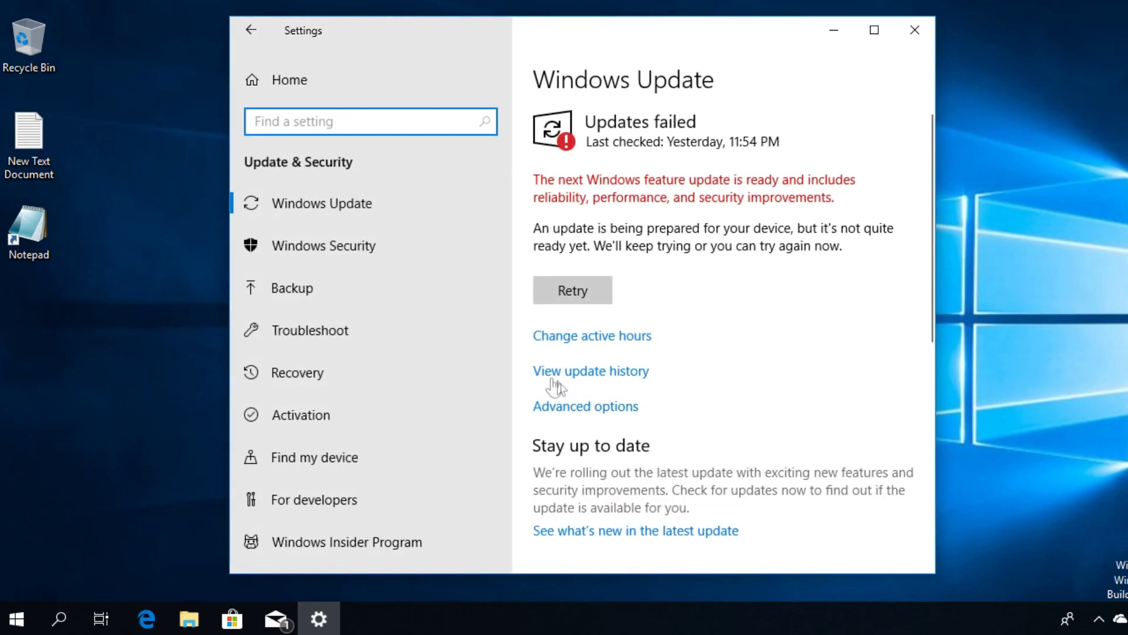
pyautogui.click(324, 336)
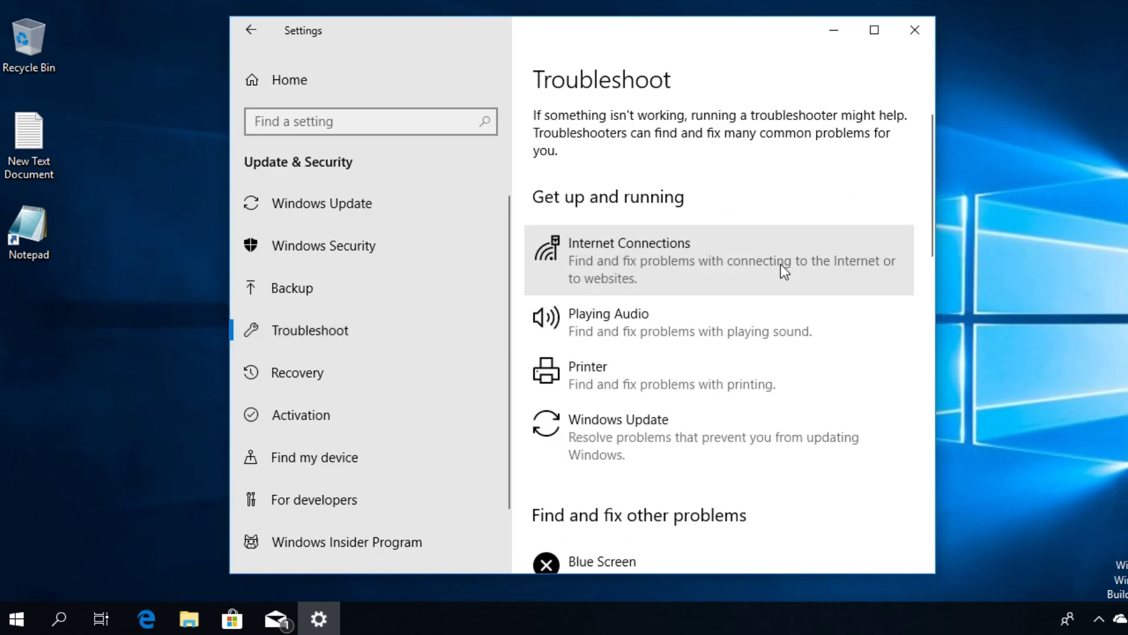
# Run the Power troubleshooter; once it reports no changes needed, close it and Settings.
pyautogui.scroll(-6, 769, 267)
pyautogui.scroll(-4, 763, 262)
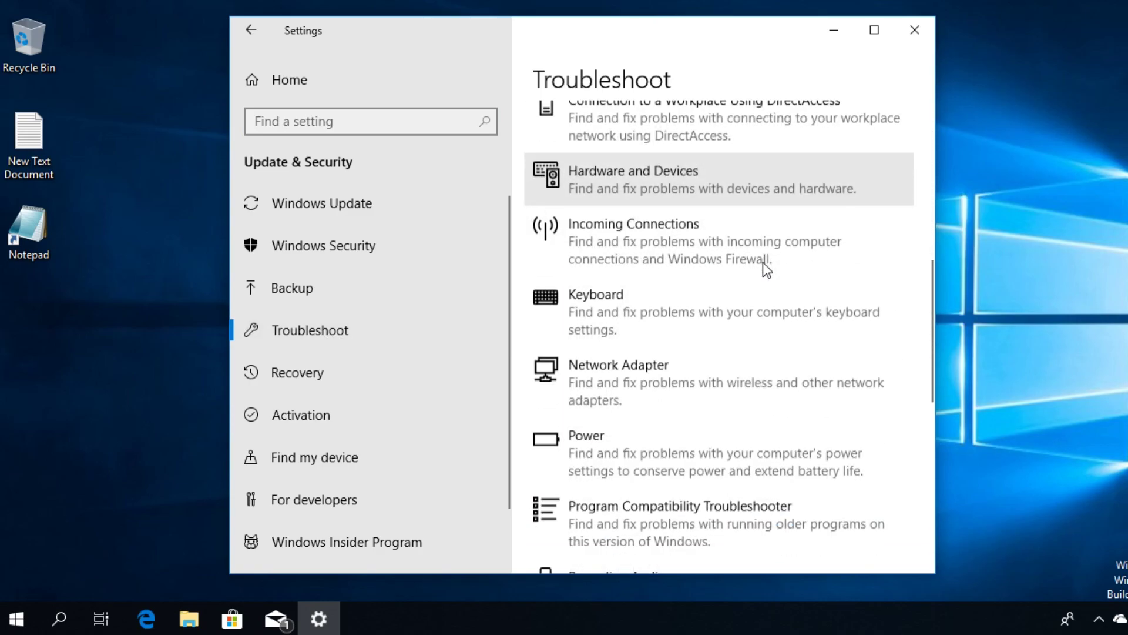
pyautogui.click(598, 283)
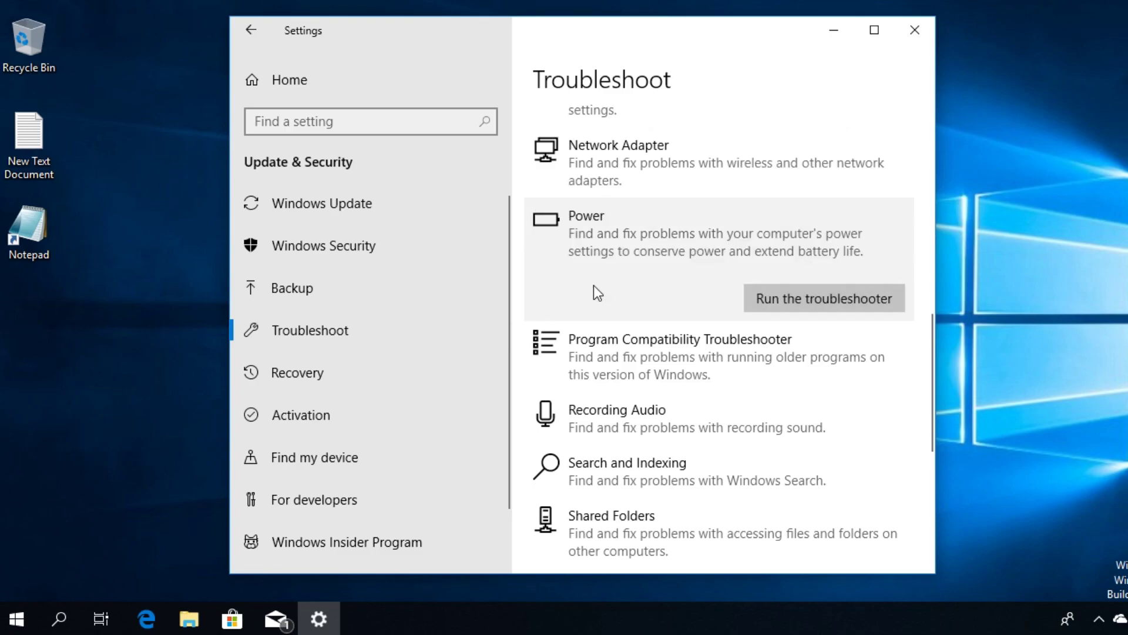
pyautogui.click(795, 298)
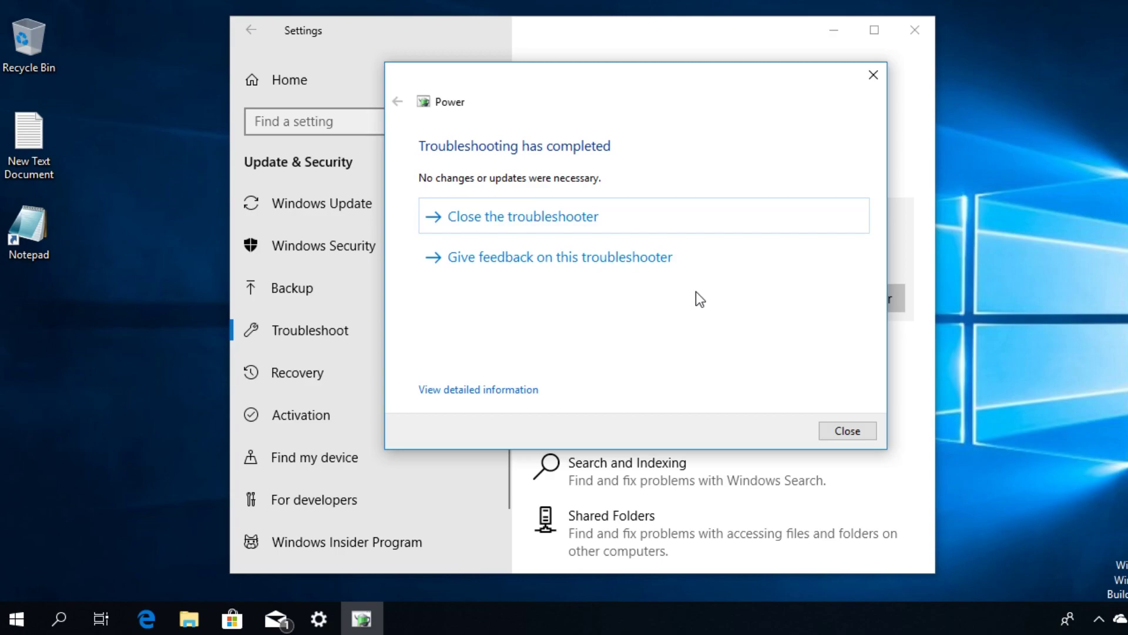
pyautogui.click(840, 430)
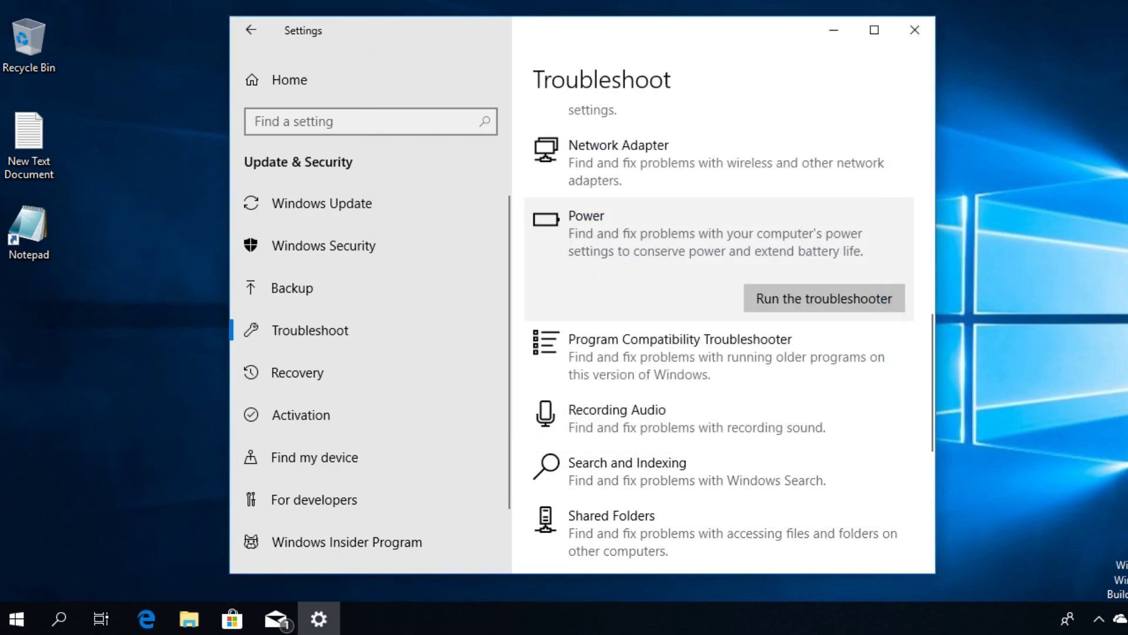
pyautogui.click(913, 30)
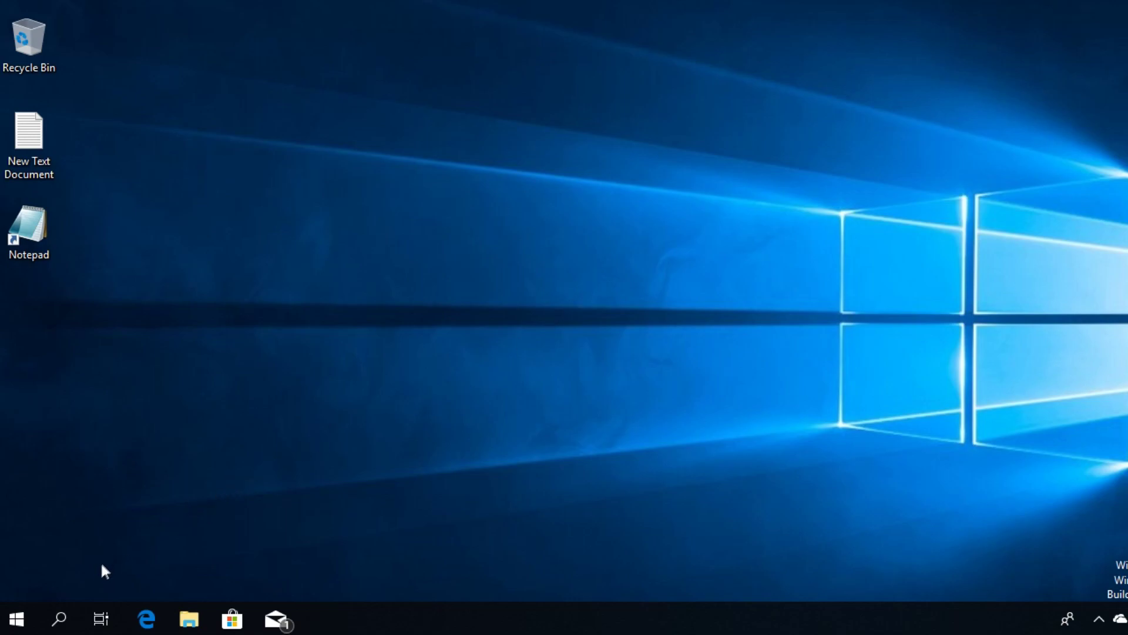
# Search 'control' to open Control Panel, go to Power Options, and start creating a power plan.
pyautogui.click(60, 617)
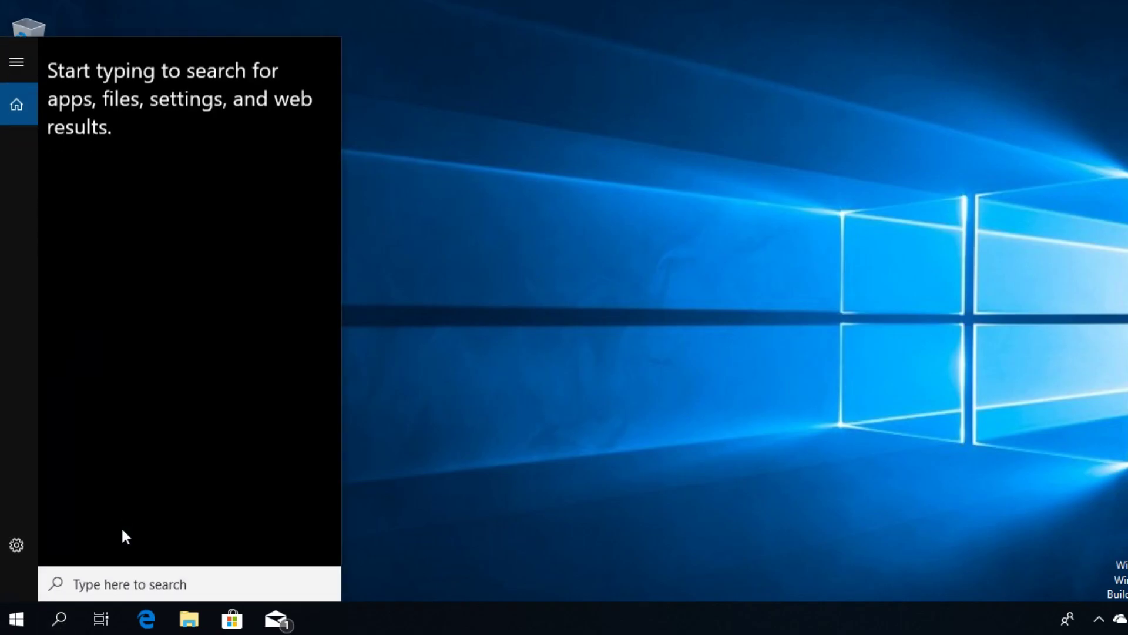
pyautogui.write('control')
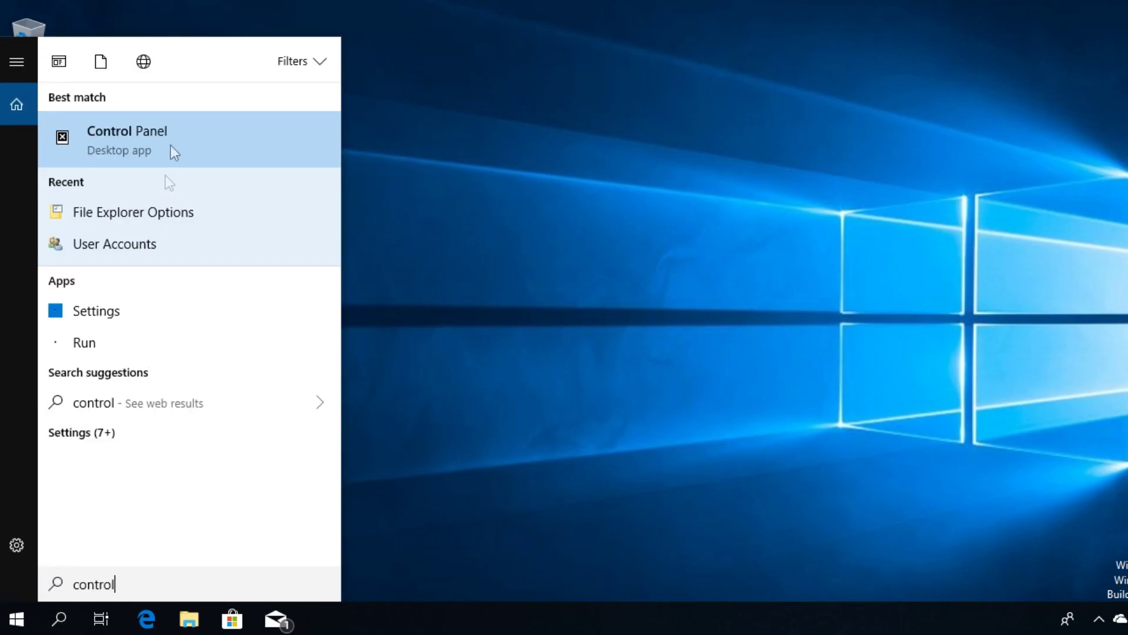
pyautogui.click(173, 140)
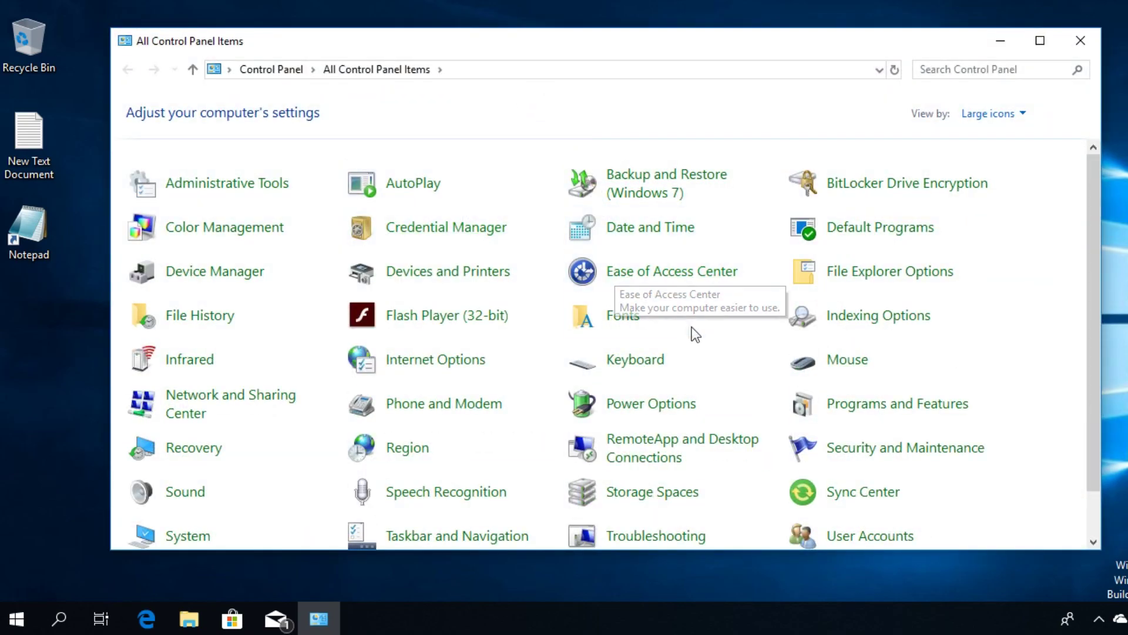
pyautogui.scroll(-1, 699, 327)
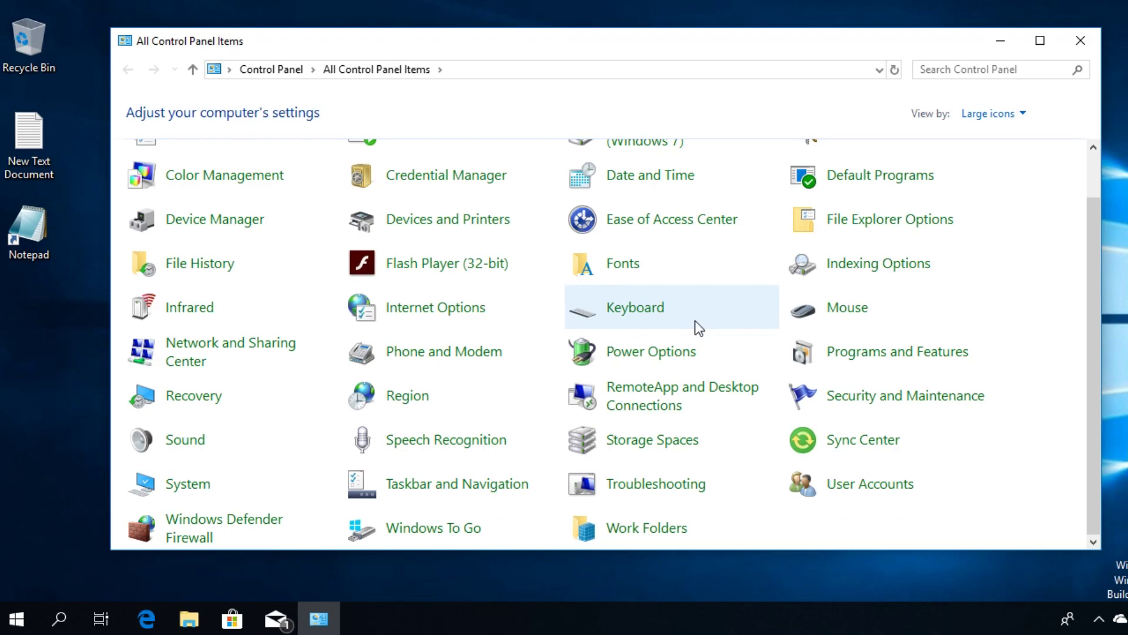
pyautogui.scroll(1, 695, 321)
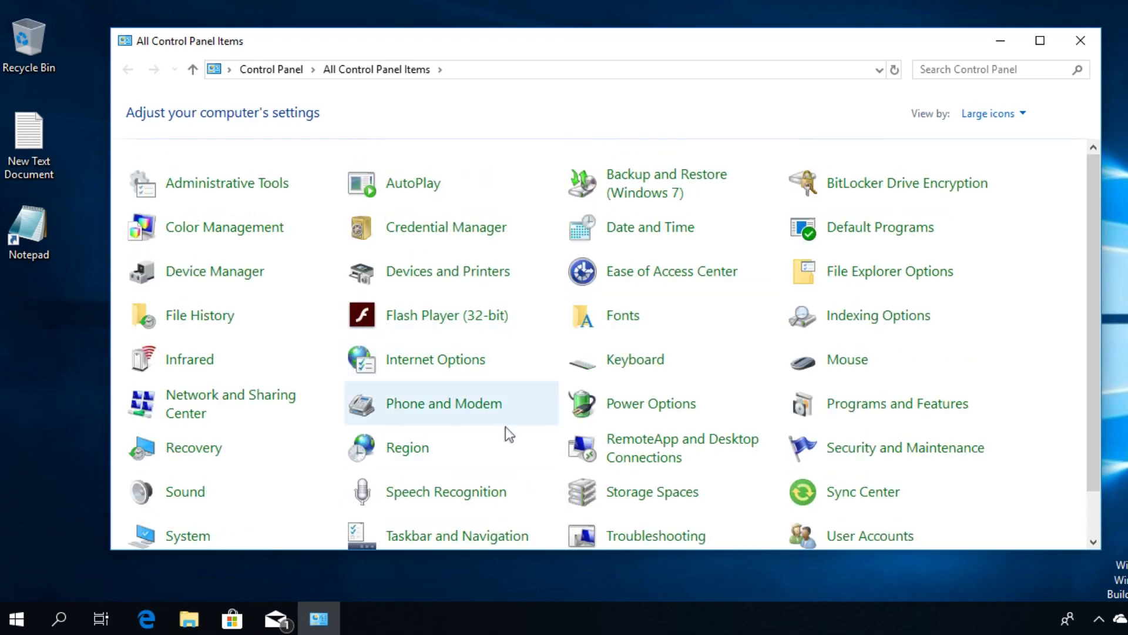
pyautogui.click(680, 414)
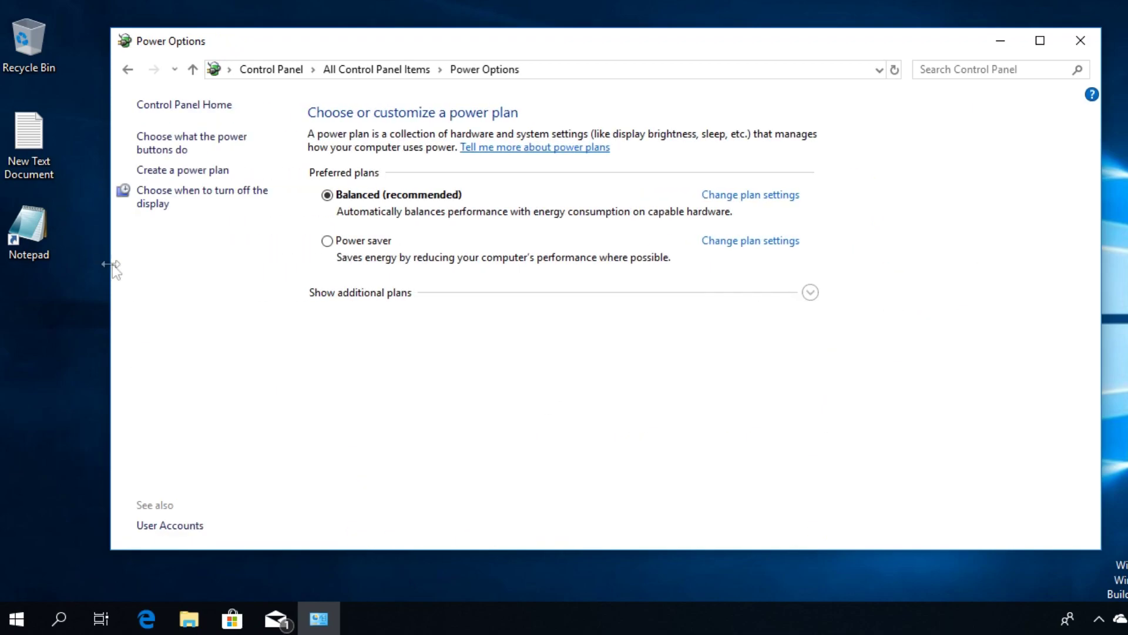
pyautogui.click(186, 176)
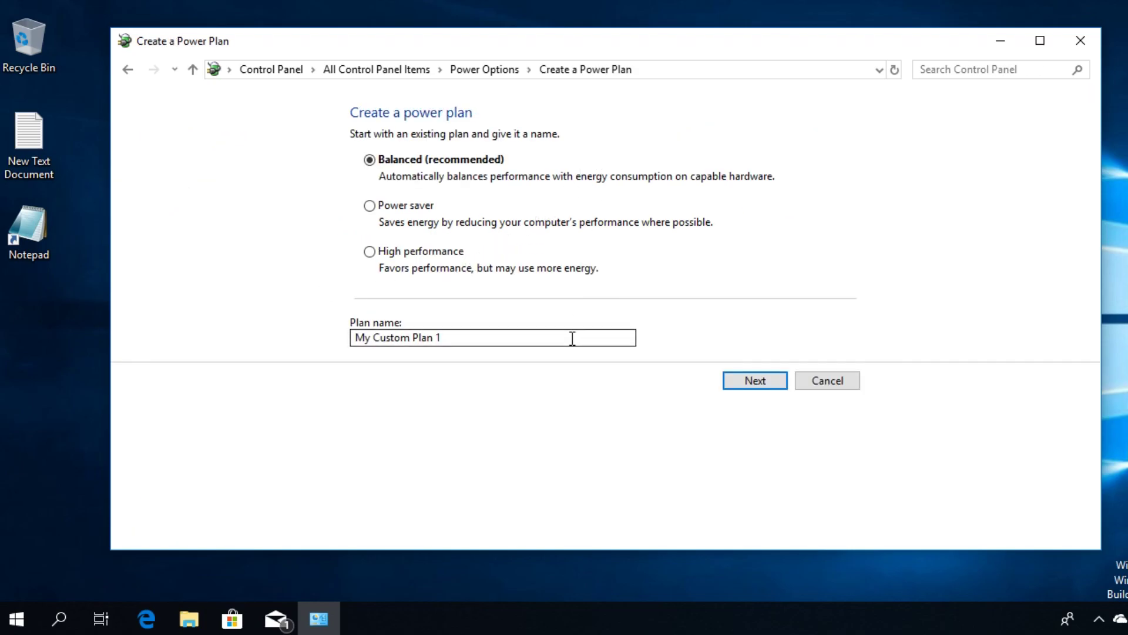
# Replace 'My Custom Plan 1' with 'My Power Plan', base it on High performance, and continue.
pyautogui.click(353, 337)
pyautogui.moveTo(458, 338); pyautogui.dragTo(330, 341)
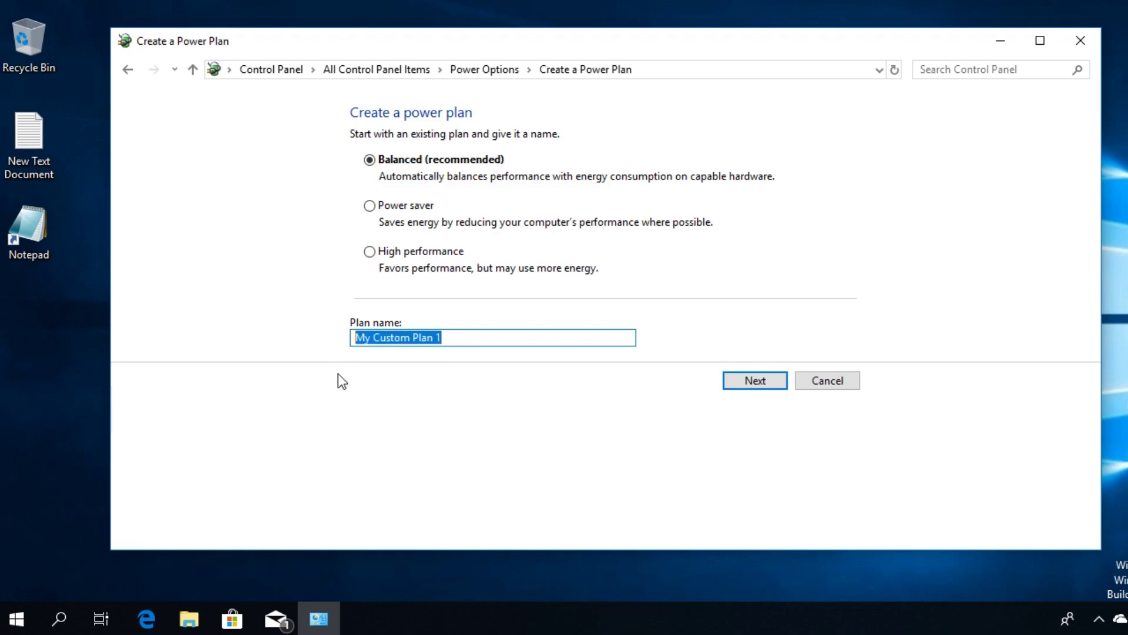
pyautogui.write('My ')
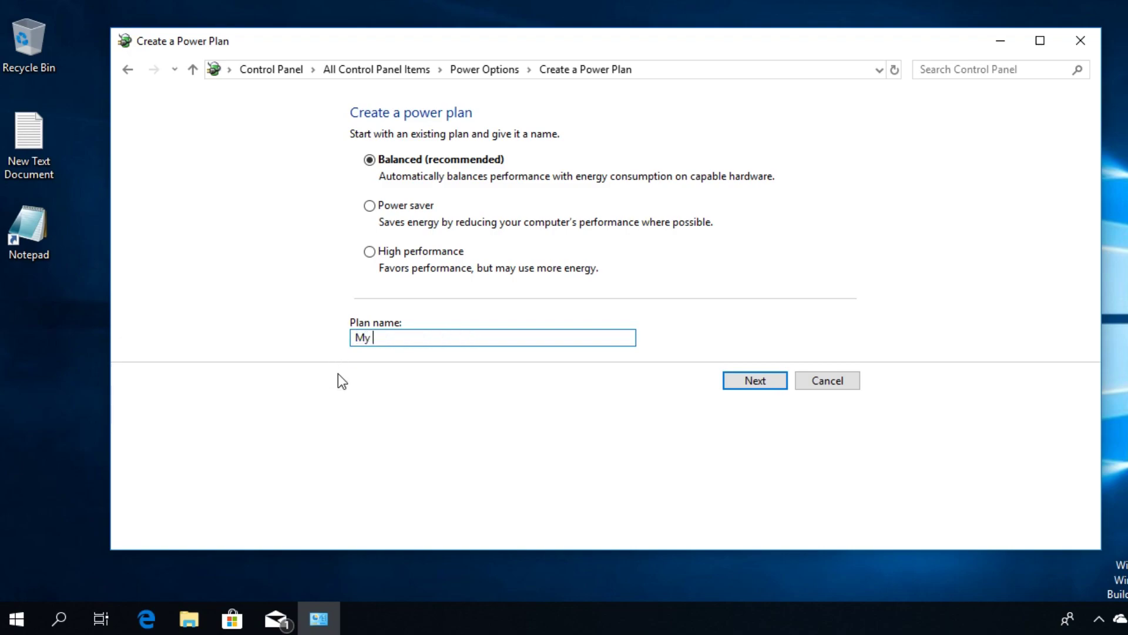
pyautogui.write('Power Plan')
pyautogui.click(421, 254)
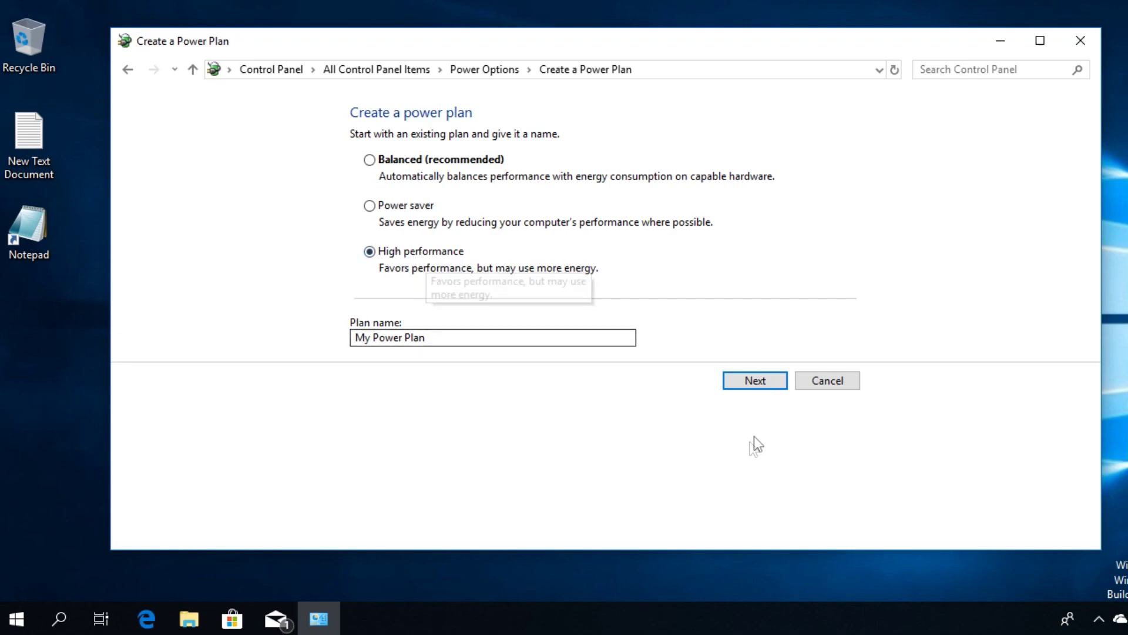
pyautogui.click(751, 382)
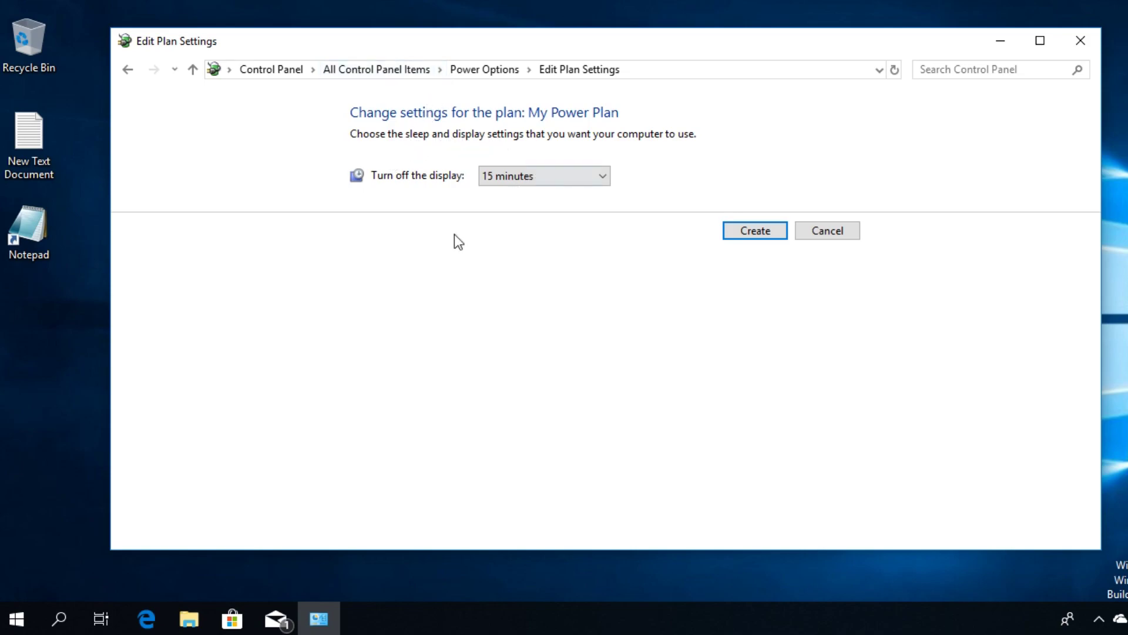
# Keep display turn-off at 15 minutes, create My Power Plan as active, and reopen its settings.
pyautogui.click(573, 179)
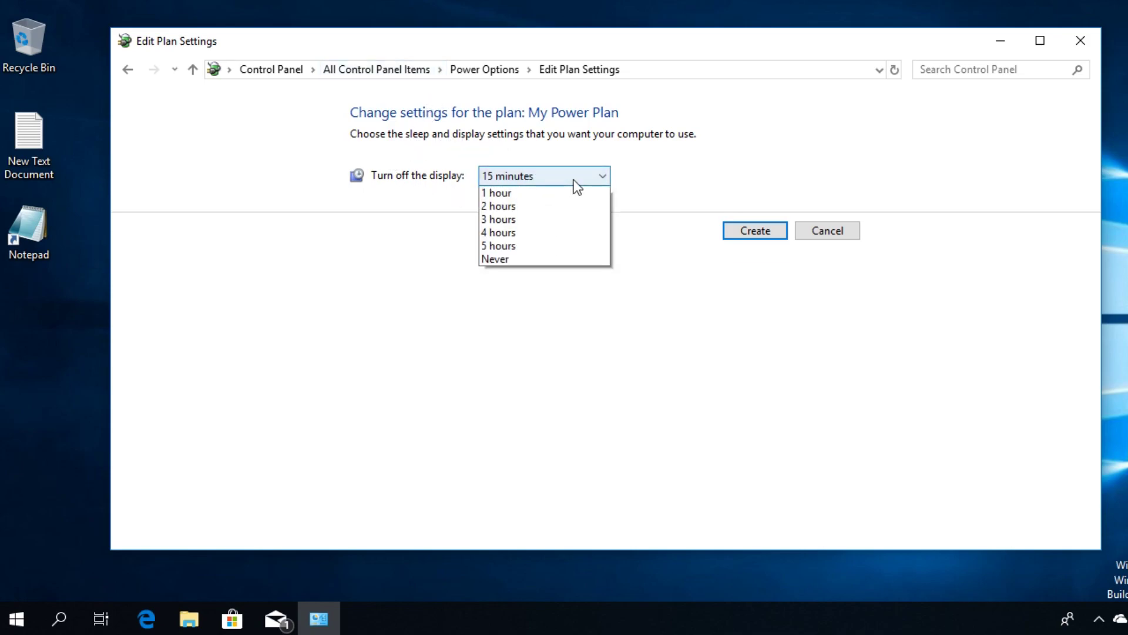
pyautogui.click(401, 271)
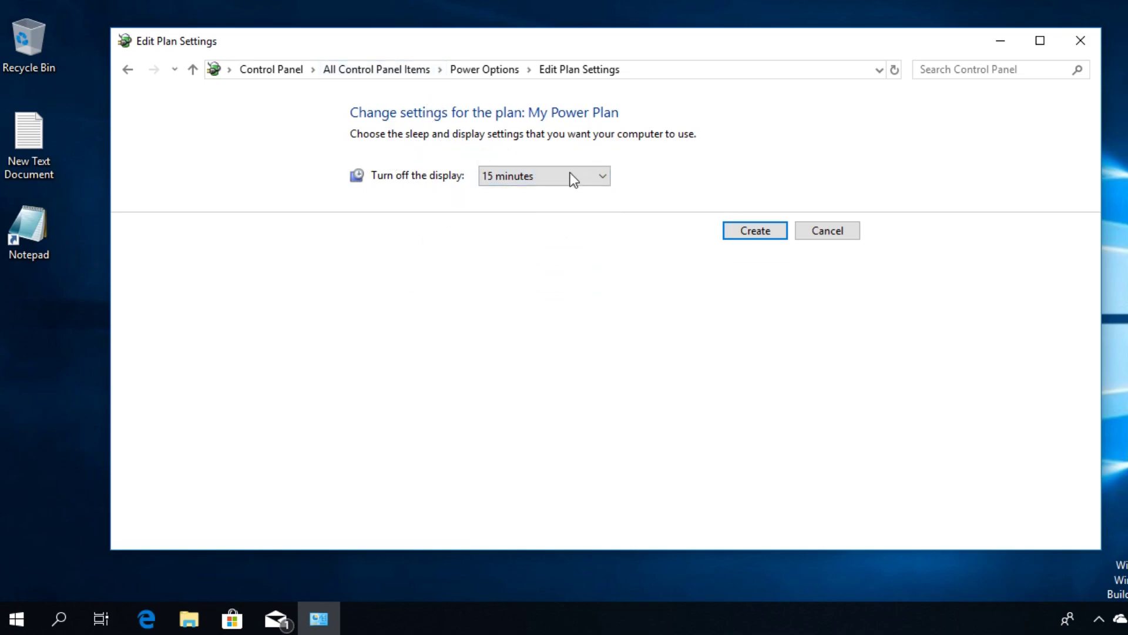
pyautogui.click(747, 232)
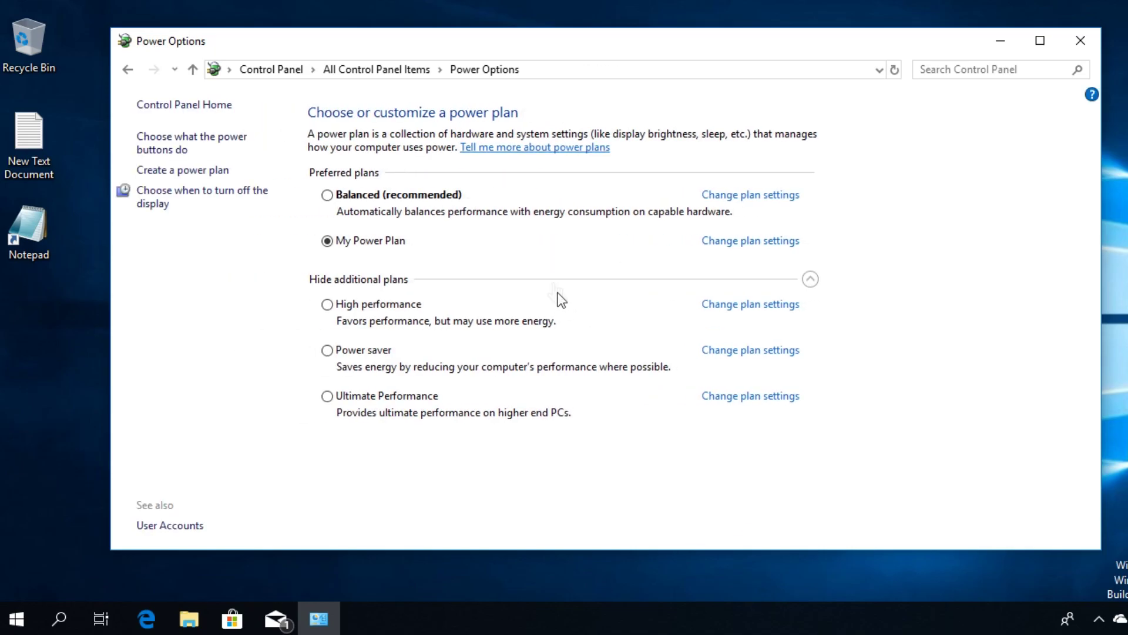
pyautogui.click(369, 244)
pyautogui.click(757, 241)
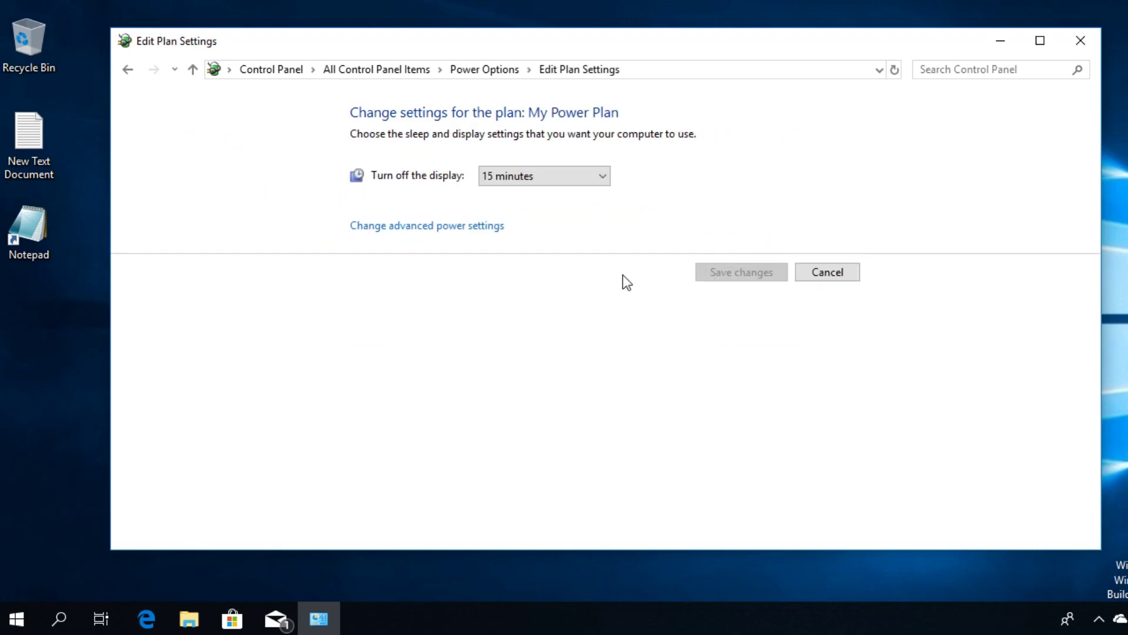
pyautogui.click(420, 227)
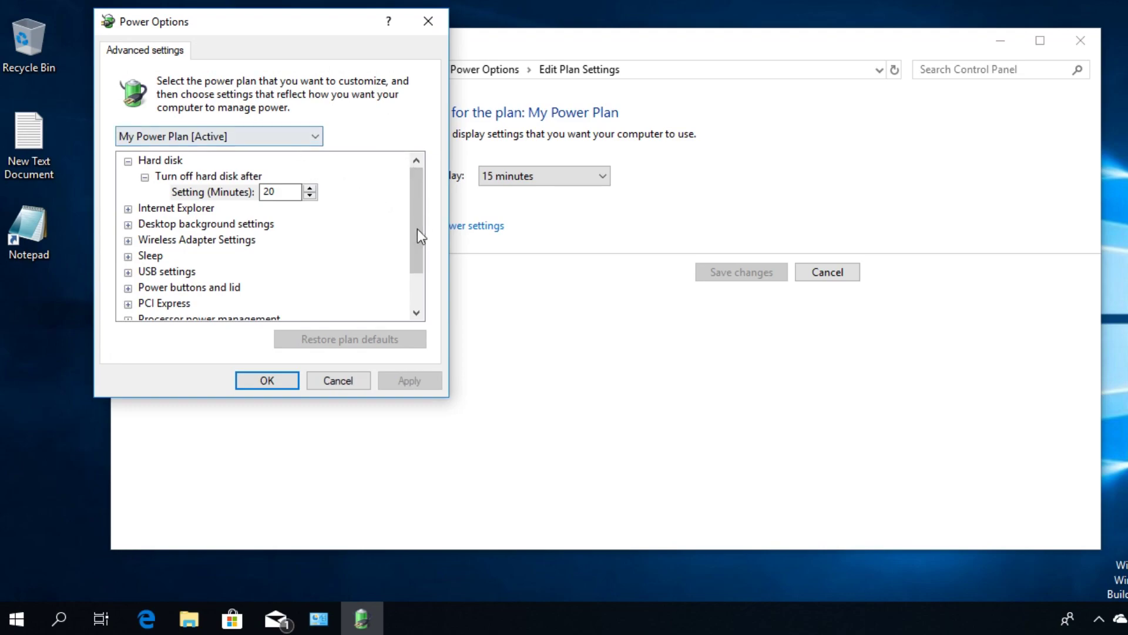
pyautogui.moveTo(418, 228); pyautogui.dragTo(390, 206)
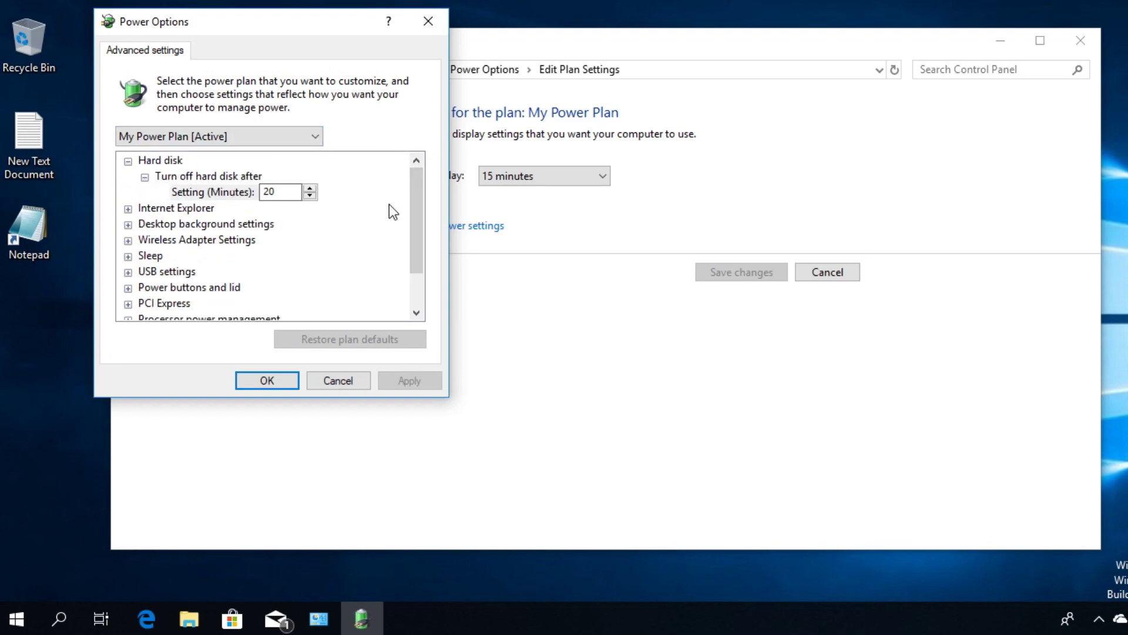
pyautogui.click(429, 22)
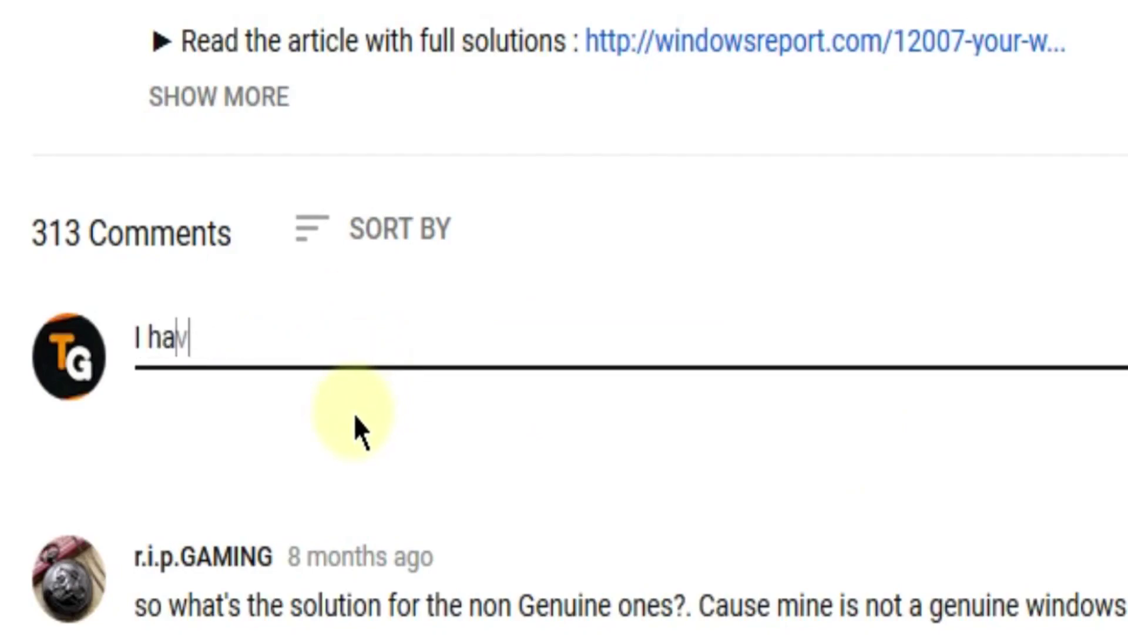
# Type 'I have this problem' into the YouTube comment box.
pyautogui.write('lem')
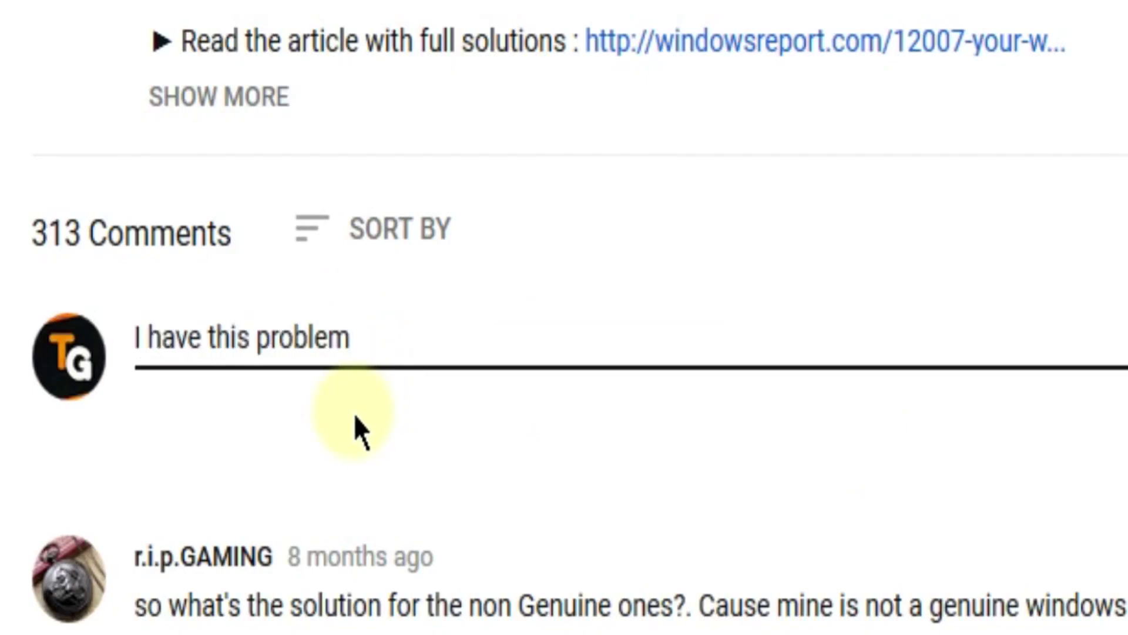